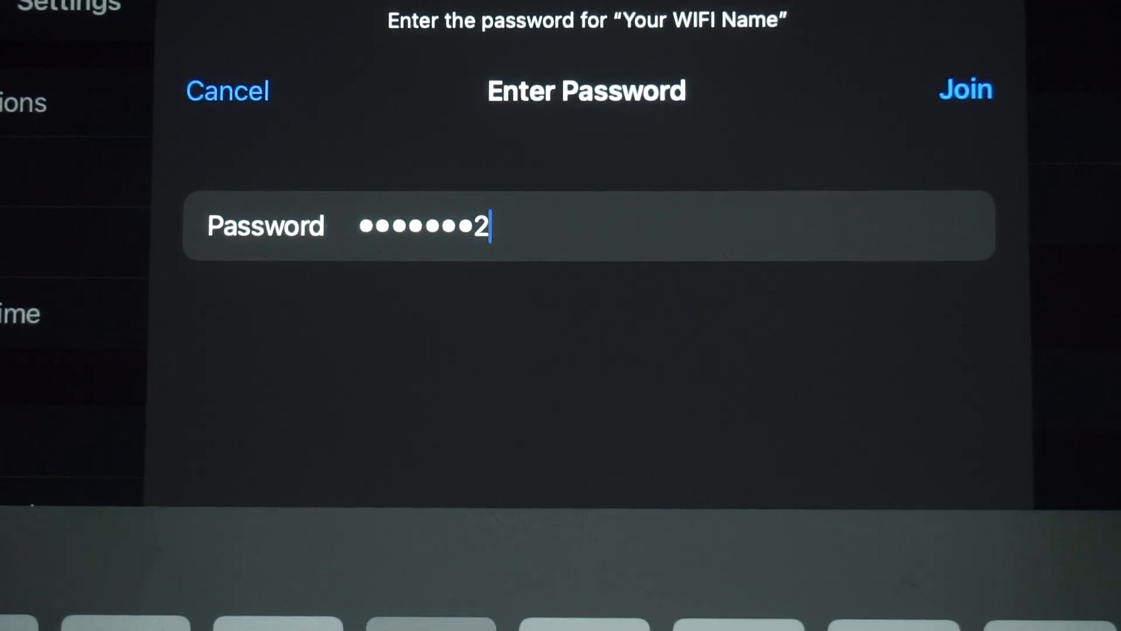
Step: Enter the Wi-Fi password for the router's network and join it
{"action": "type", "text": "56"}
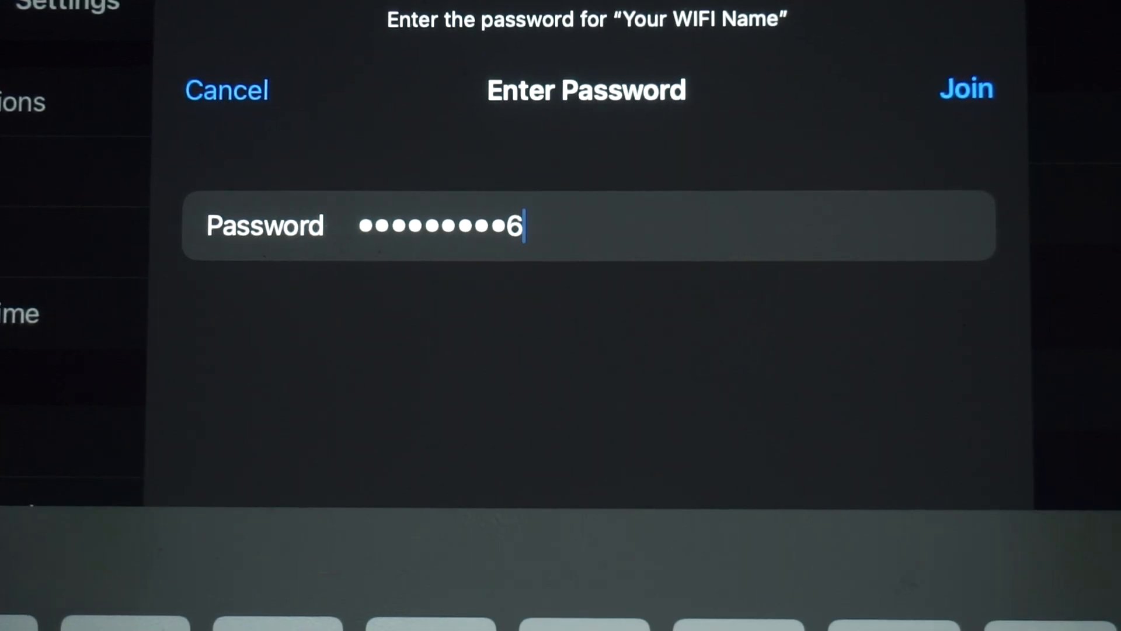
{"action": "key", "text": "Return"}
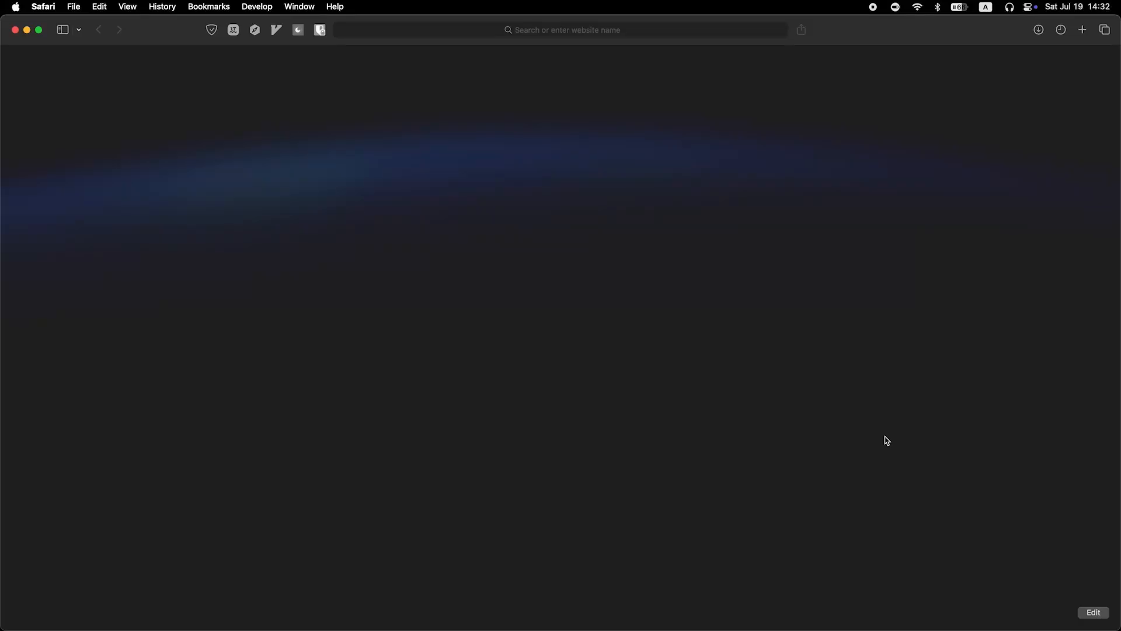
Step: Open the router's admin page at 192.168.0.1 in Safari
{"action": "left_click", "coordinate": [548, 28]}
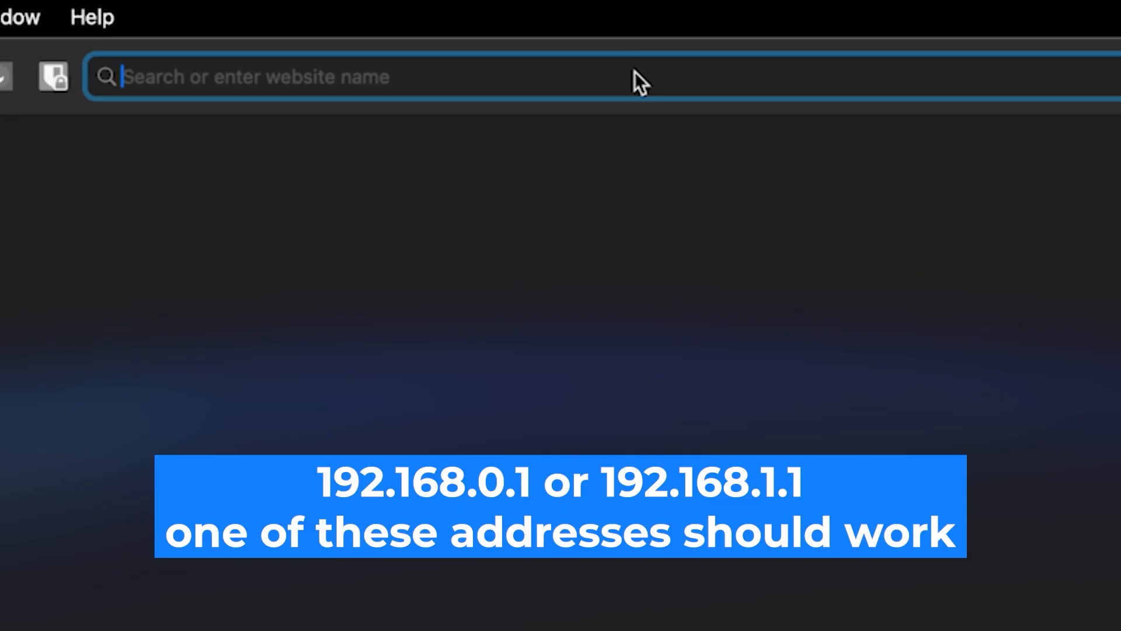
{"action": "type", "text": "192"}
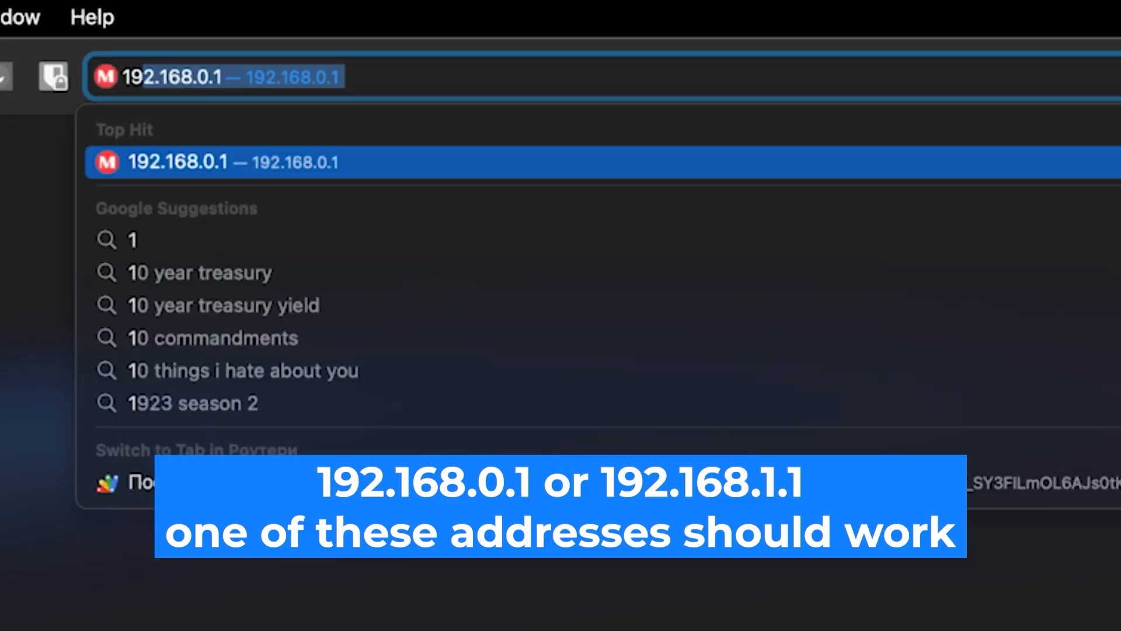
{"action": "type", "text": ".168"}
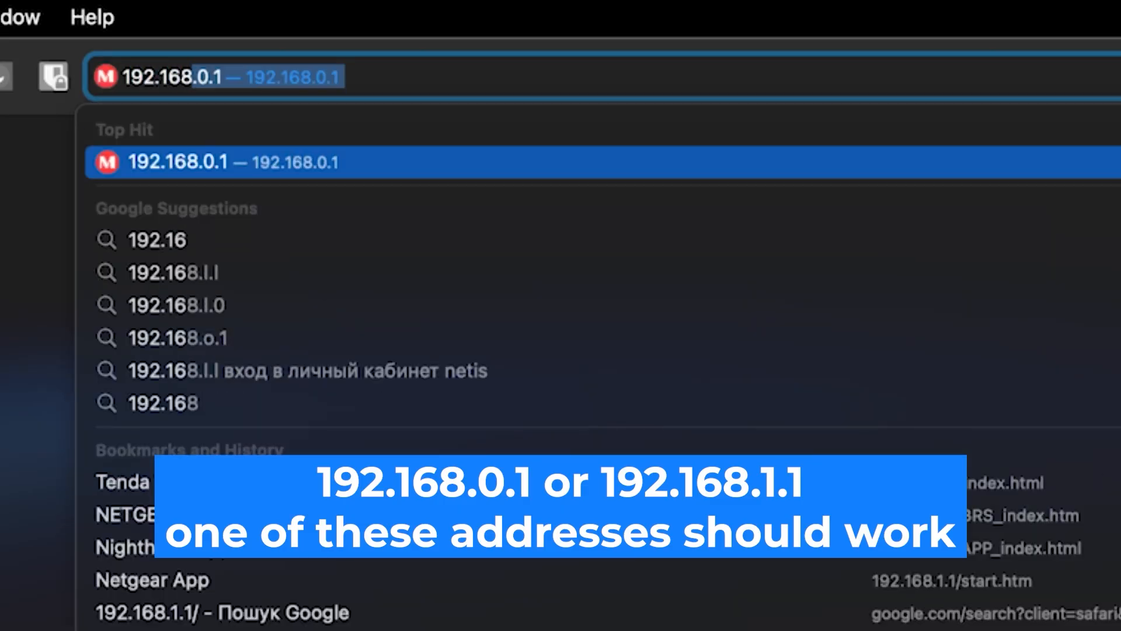
{"action": "type", "text": ".0.1"}
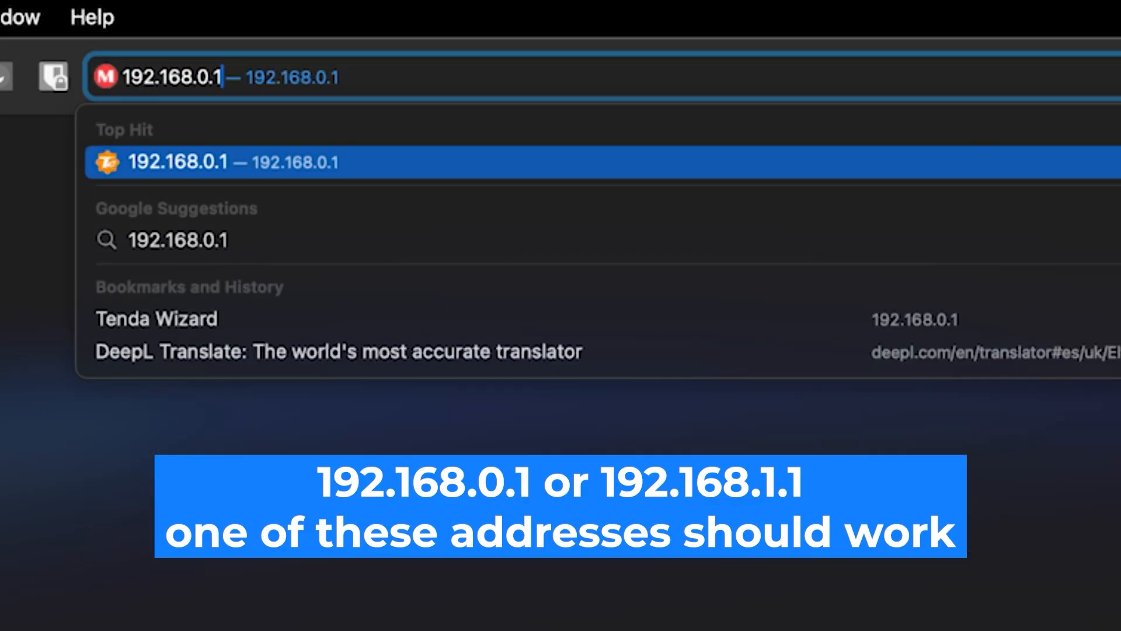
{"action": "key", "text": "Return"}
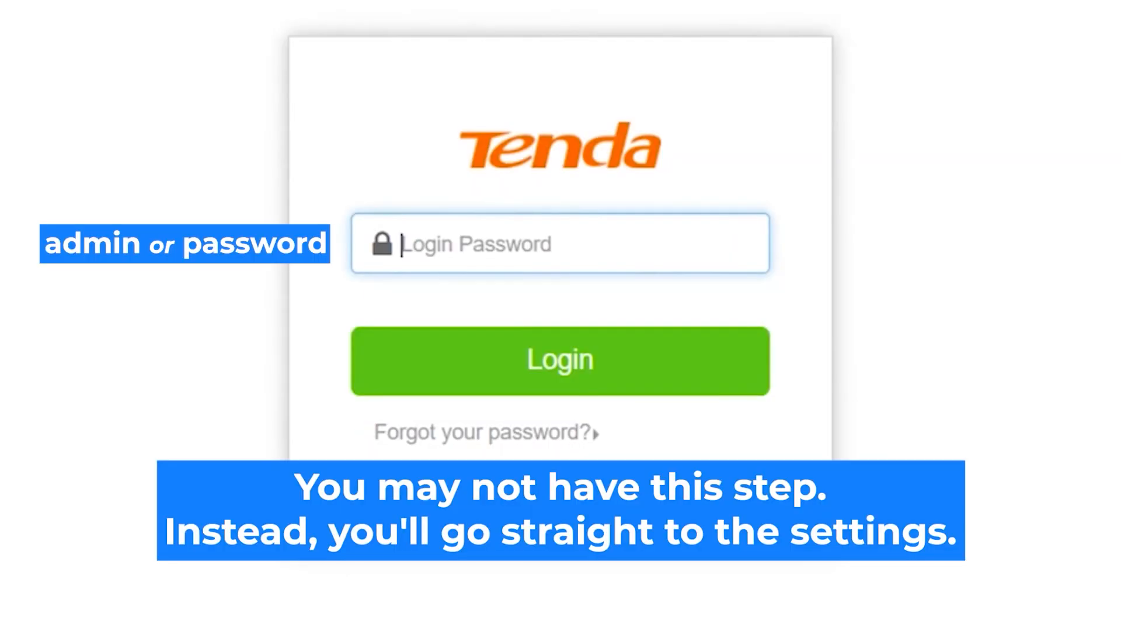
Step: Enter the router's login password and log in to the Tenda admin page
{"action": "left_click", "coordinate": [548, 246]}
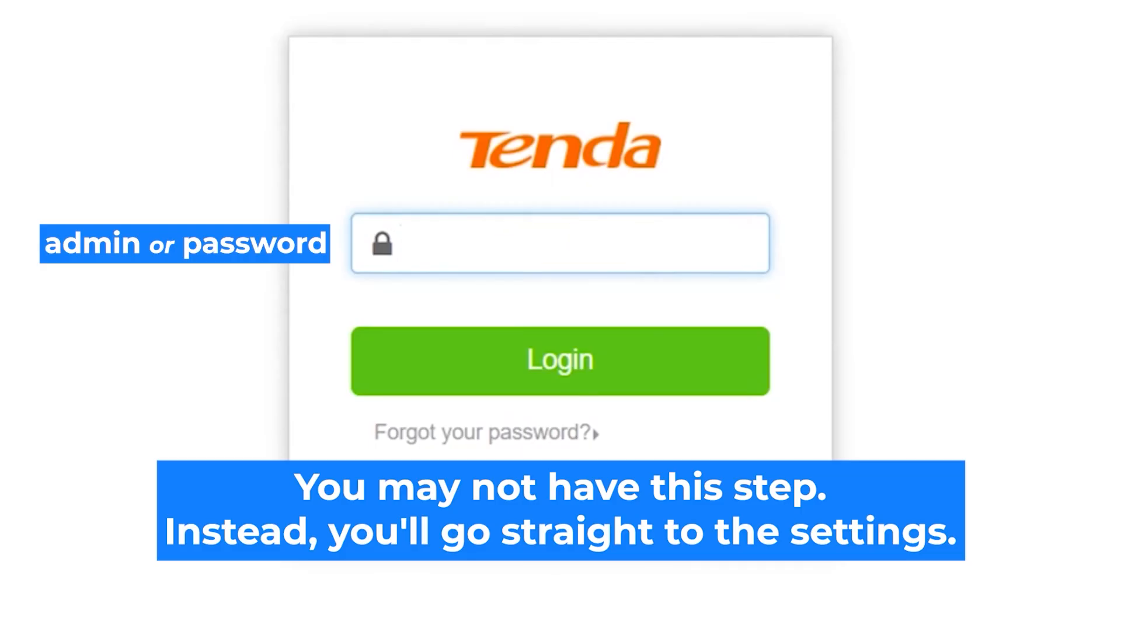
{"action": "type", "text": "admin"}
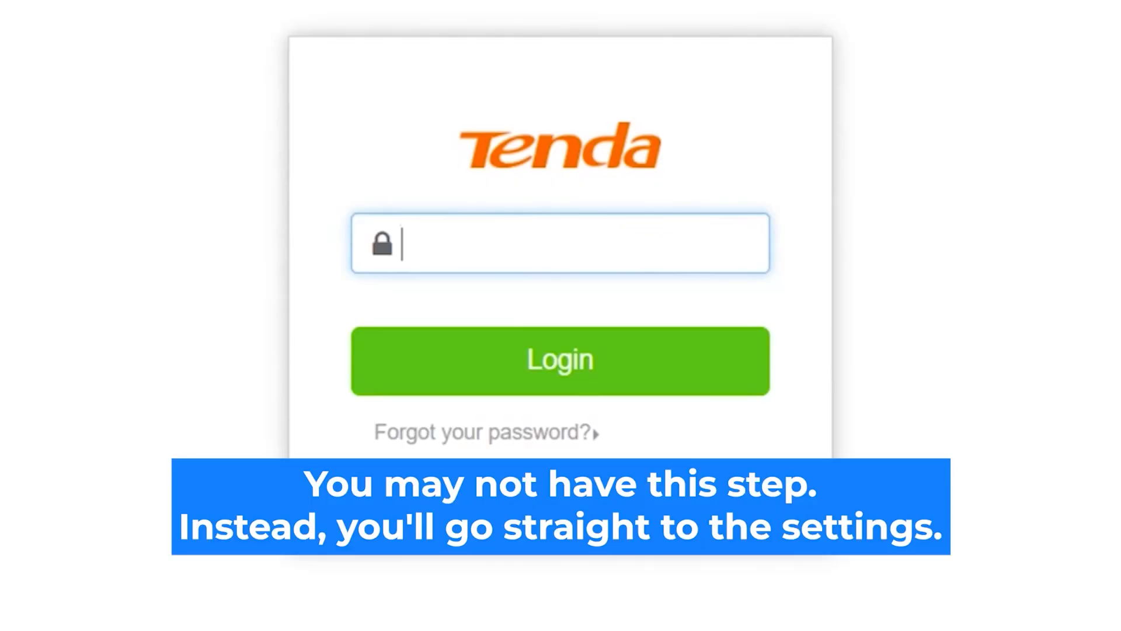
{"action": "type", "text": "admin"}
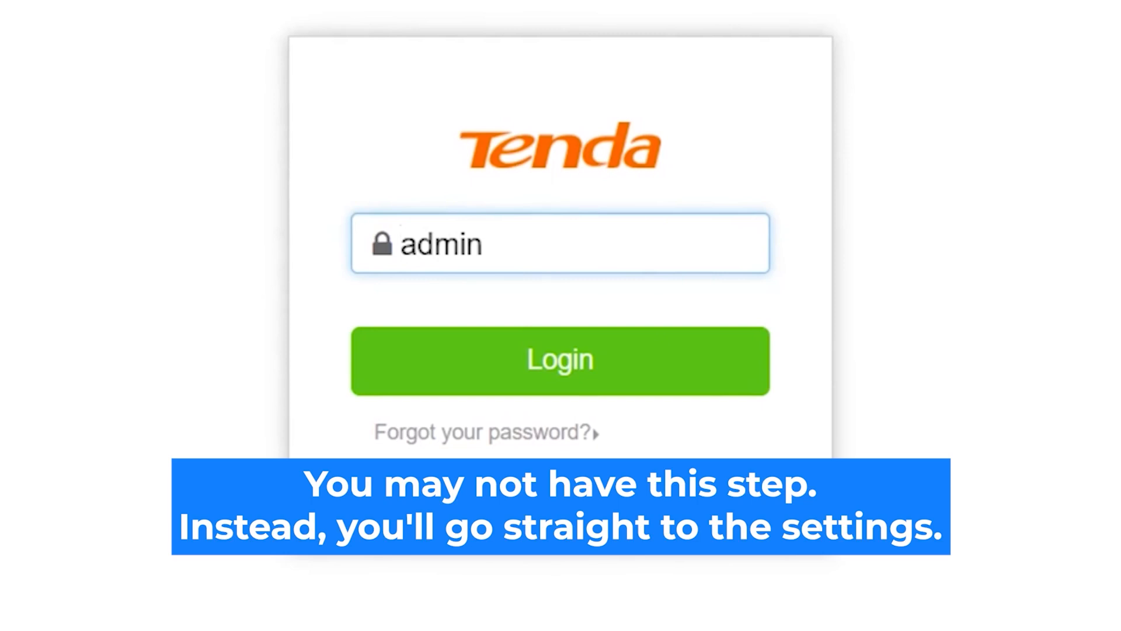
{"action": "left_click", "coordinate": [597, 359]}
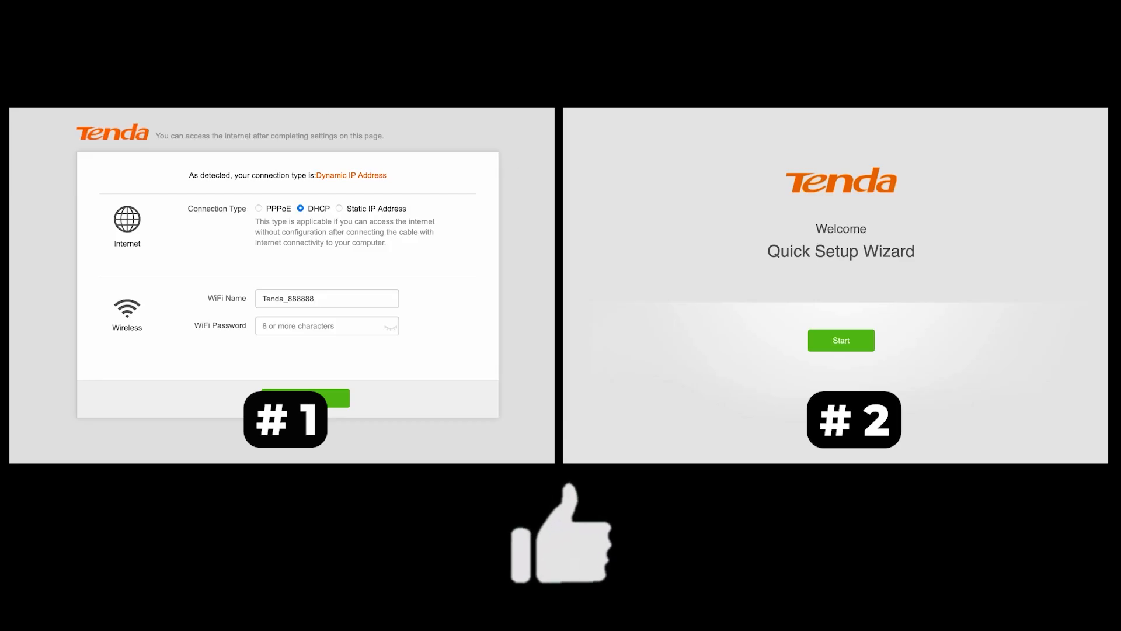
Step: Look through the connection types on the first Tenda setup page and the ISP types in the Quick Setup Wizard
{"action": "left_click", "coordinate": [339, 208]}
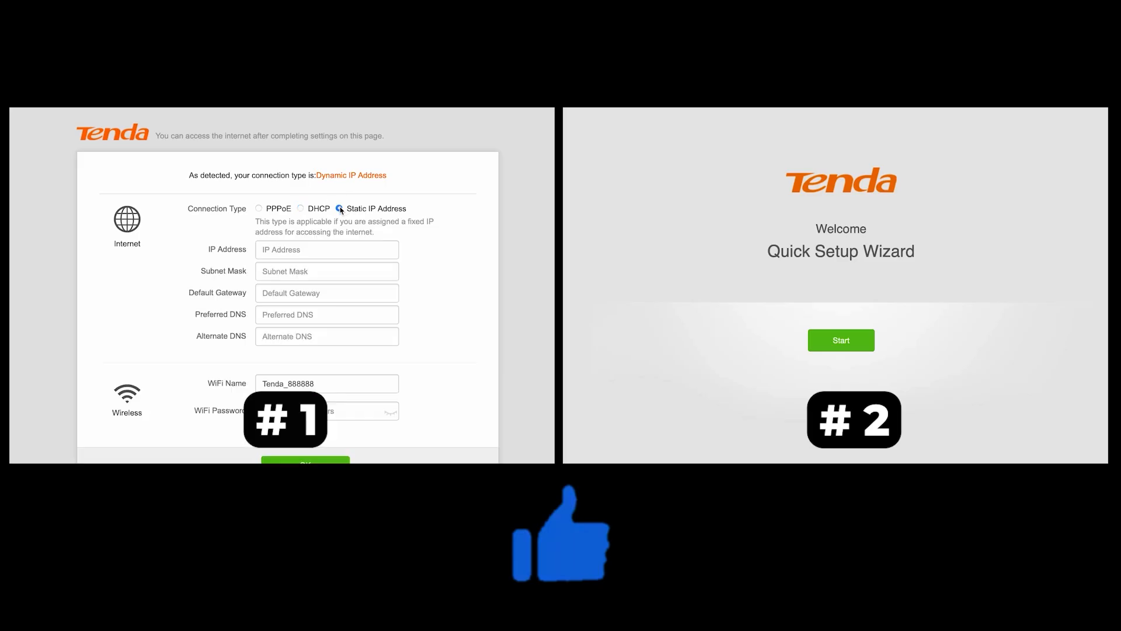
{"action": "left_click", "coordinate": [302, 209]}
{"action": "left_click", "coordinate": [841, 340]}
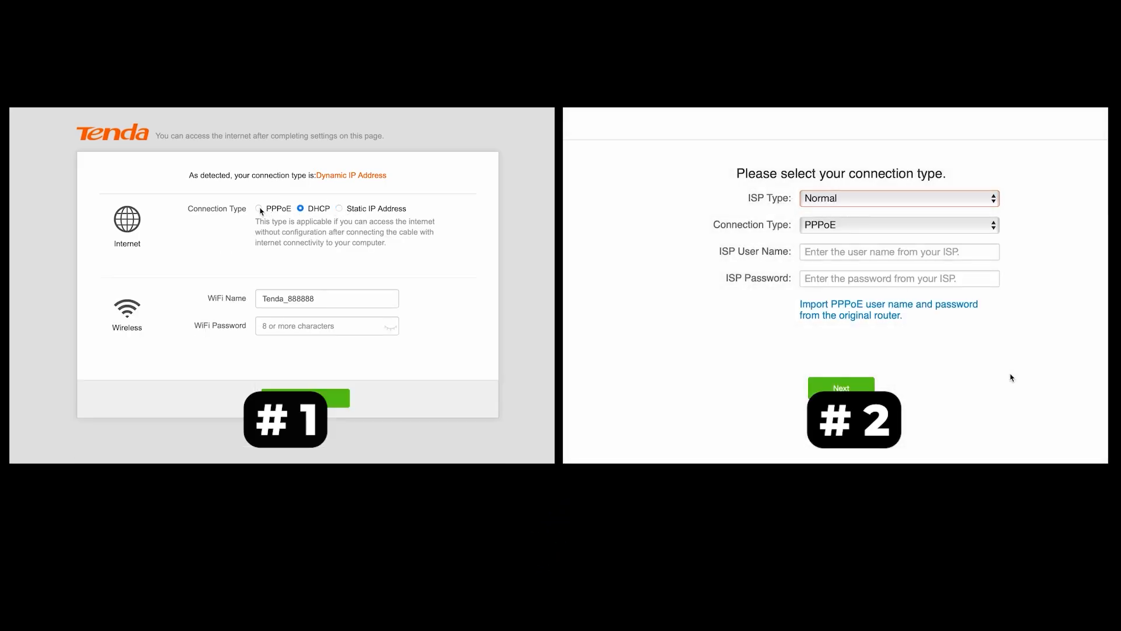
{"action": "left_click", "coordinate": [260, 209]}
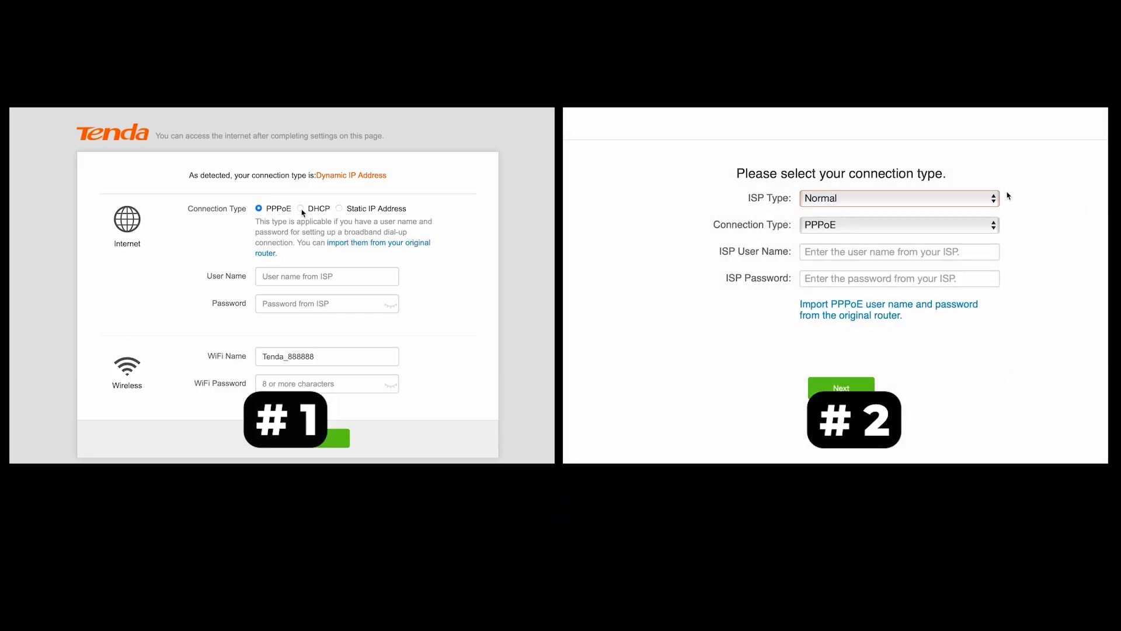
{"action": "left_click", "coordinate": [971, 202]}
{"action": "left_click", "coordinate": [301, 209]}
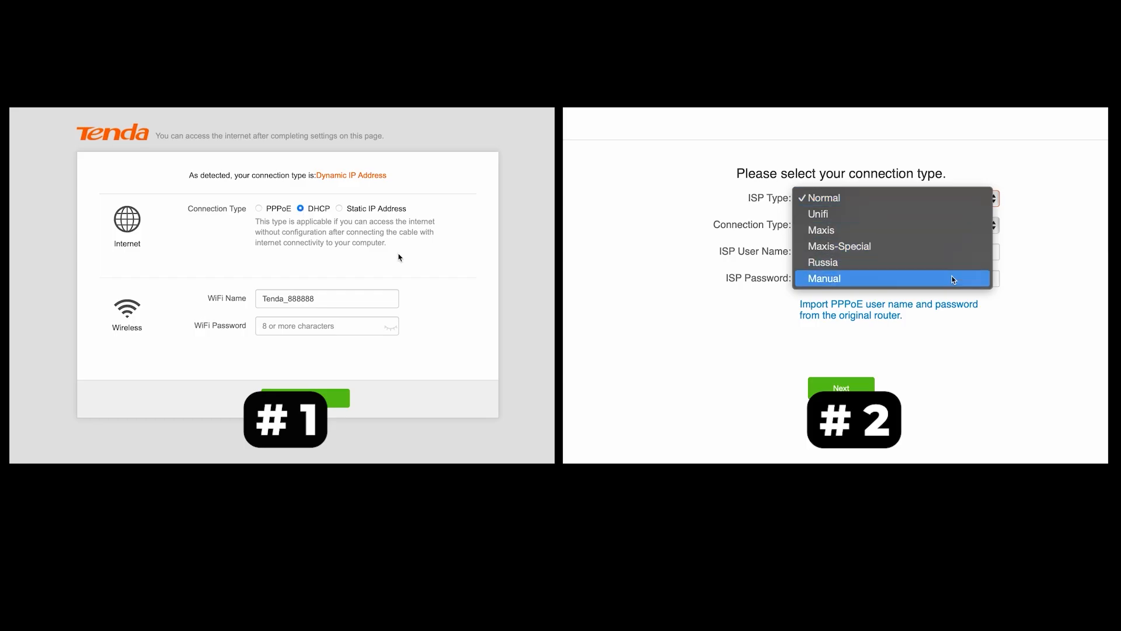
{"action": "left_click", "coordinate": [342, 329]}
{"action": "left_click", "coordinate": [929, 199]}
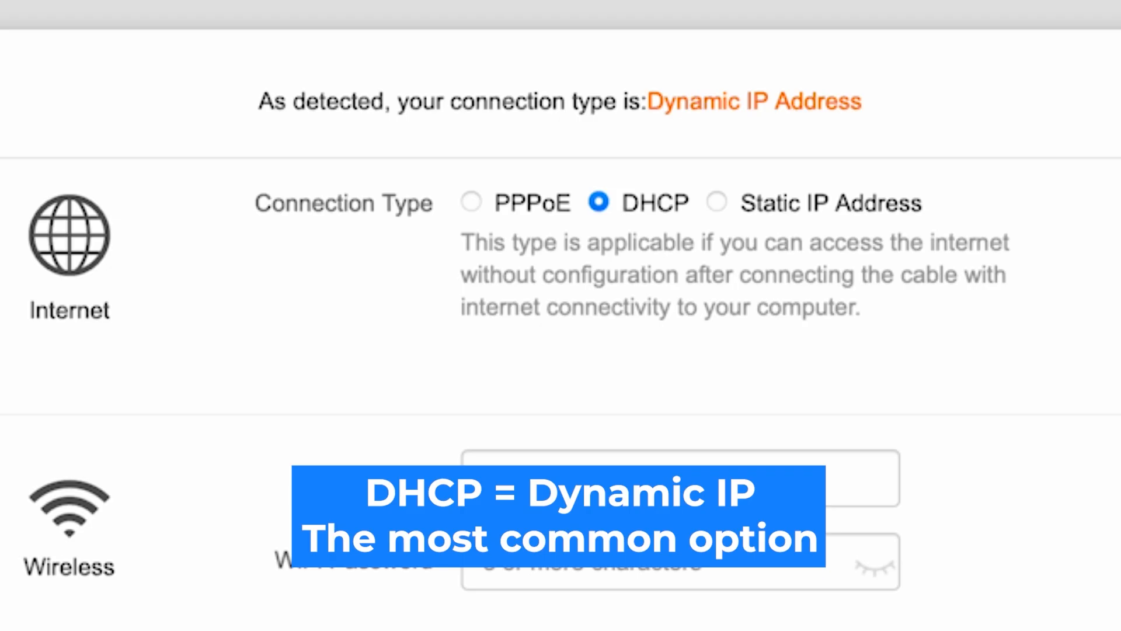
Step: Compare the fields for the Static IP Address and PPPoE connection types, ending with DHCP selected
{"action": "left_click", "coordinate": [720, 198]}
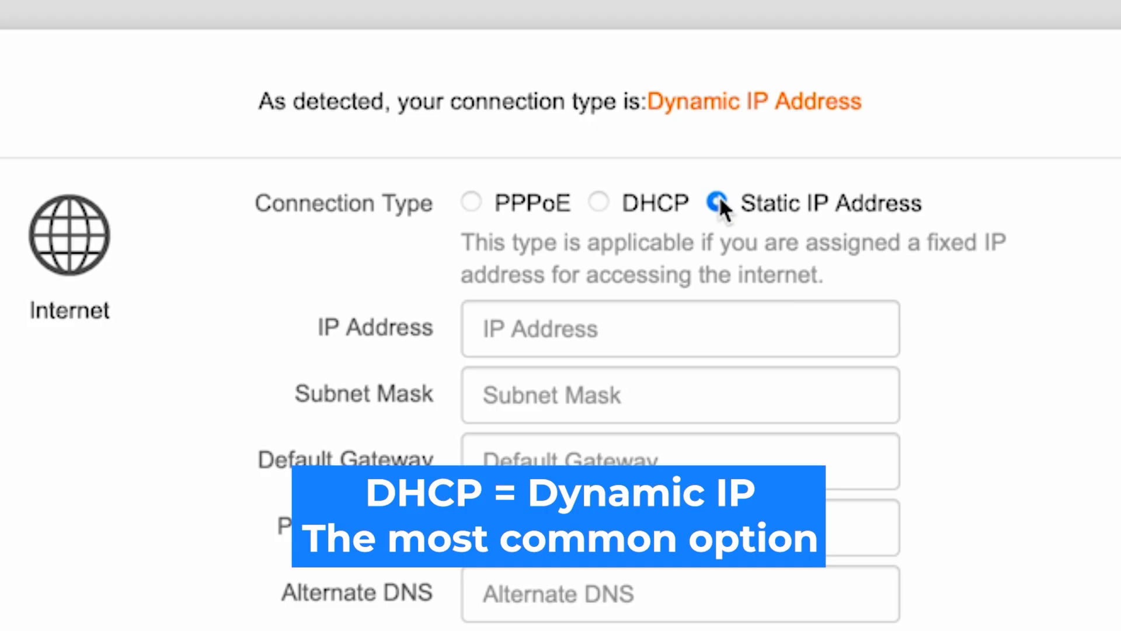
{"action": "left_click", "coordinate": [599, 202]}
{"action": "left_click", "coordinate": [473, 201]}
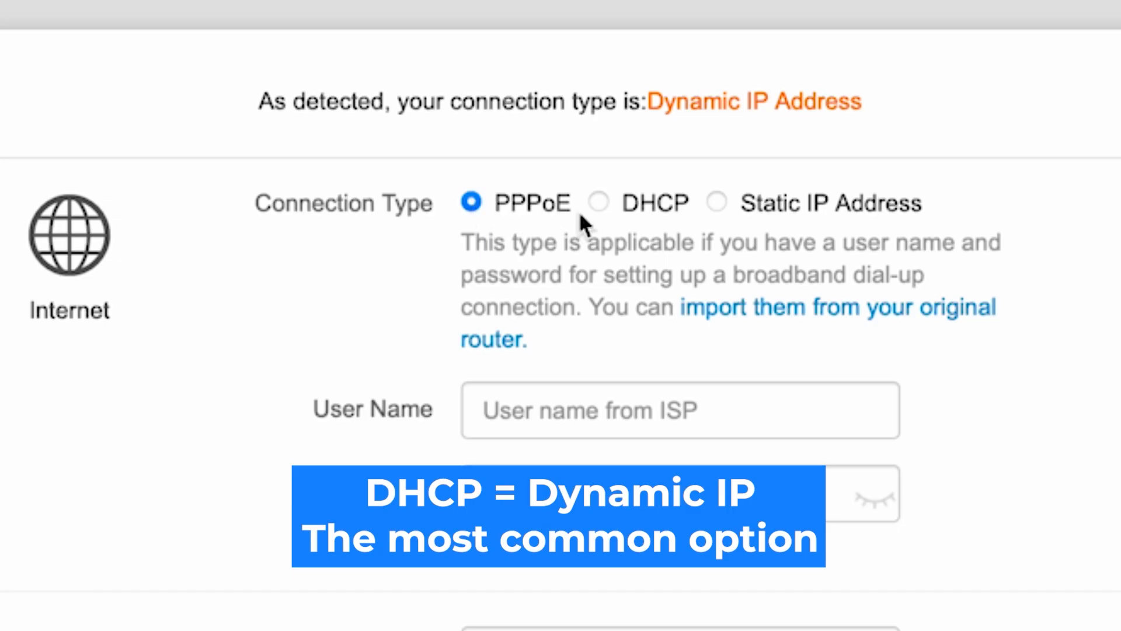
{"action": "left_click", "coordinate": [602, 204]}
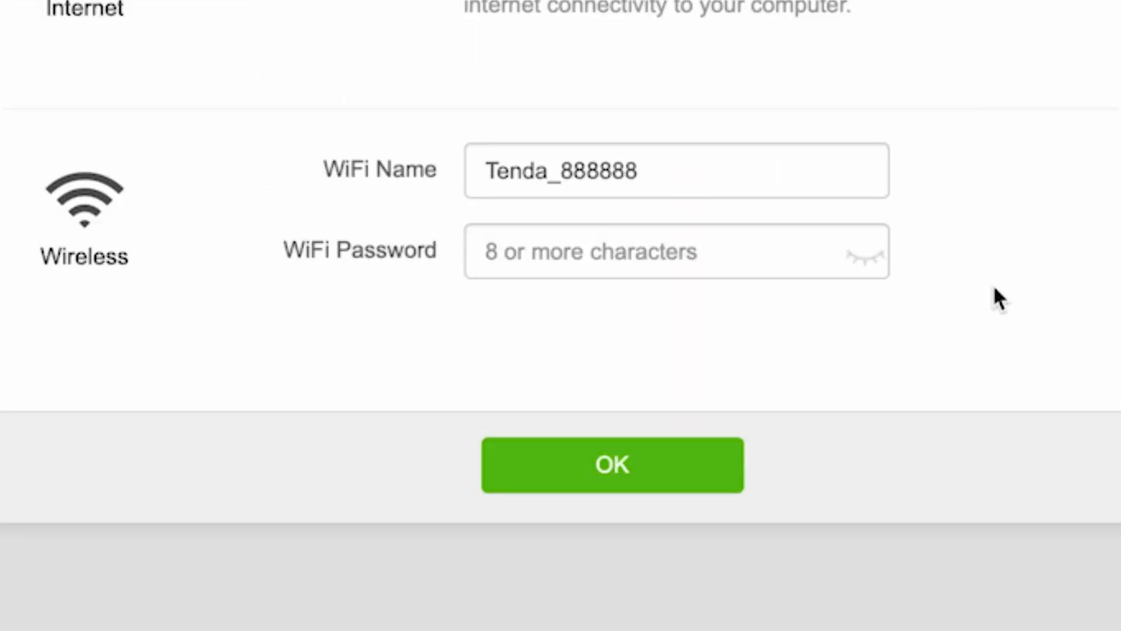
Step: Enter a new WiFi password for the Tenda_888888 network, reveal it to check it, and save the setup
{"action": "left_click", "coordinate": [643, 265]}
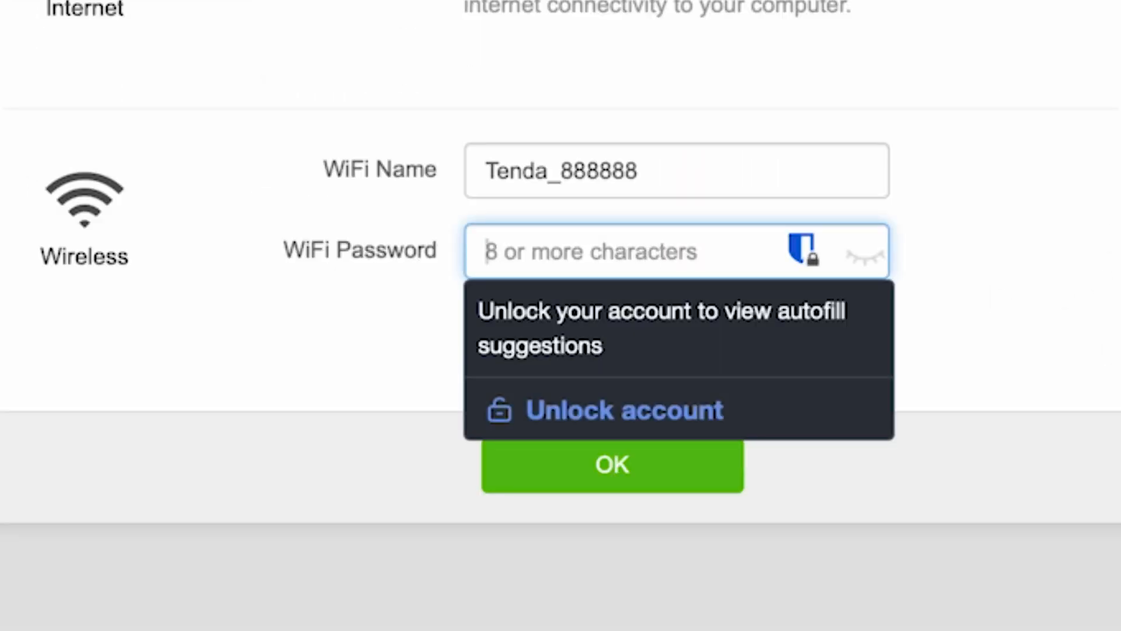
{"action": "type", "text": "••••••••••"}
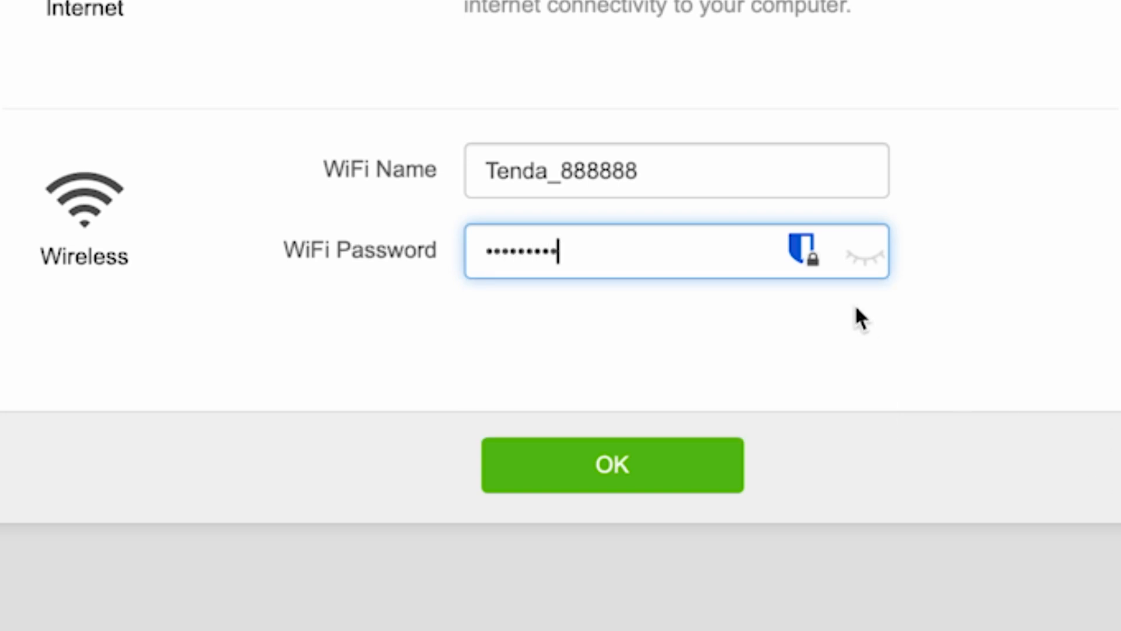
{"action": "left_click", "coordinate": [867, 256]}
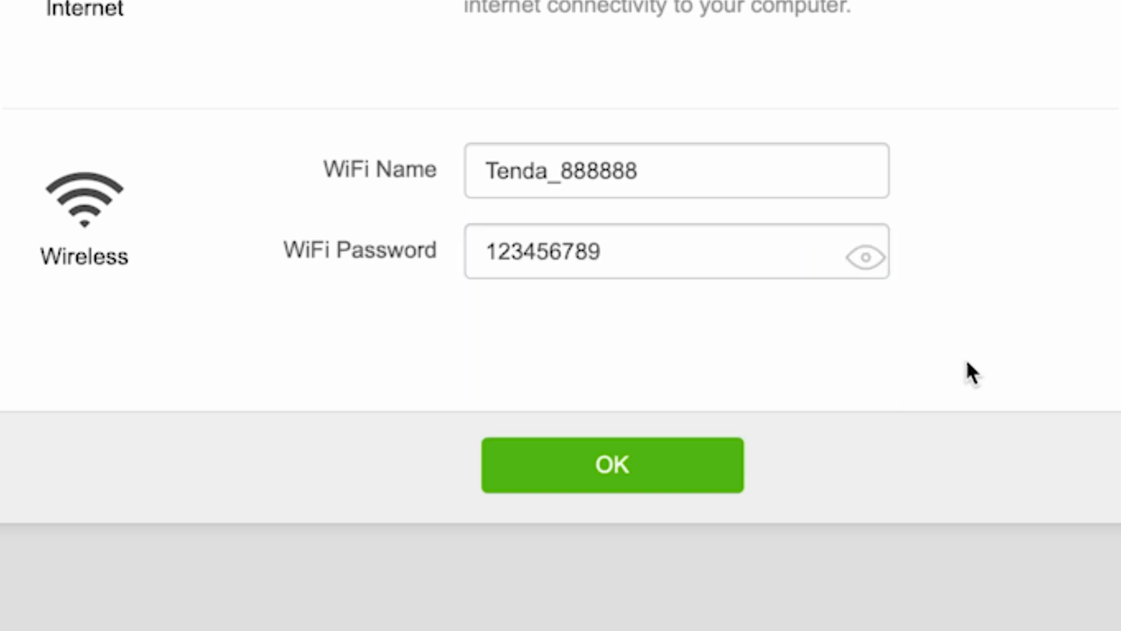
{"action": "left_click", "coordinate": [619, 470]}
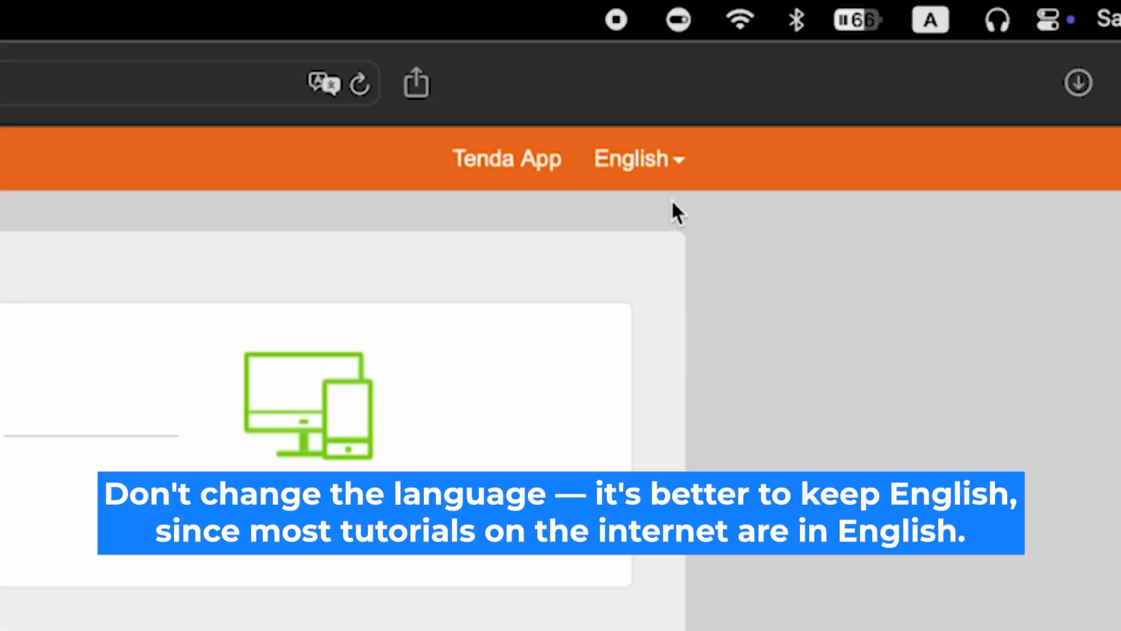
Step: View the list of interface languages and close it without changing the language
{"action": "left_click", "coordinate": [678, 158]}
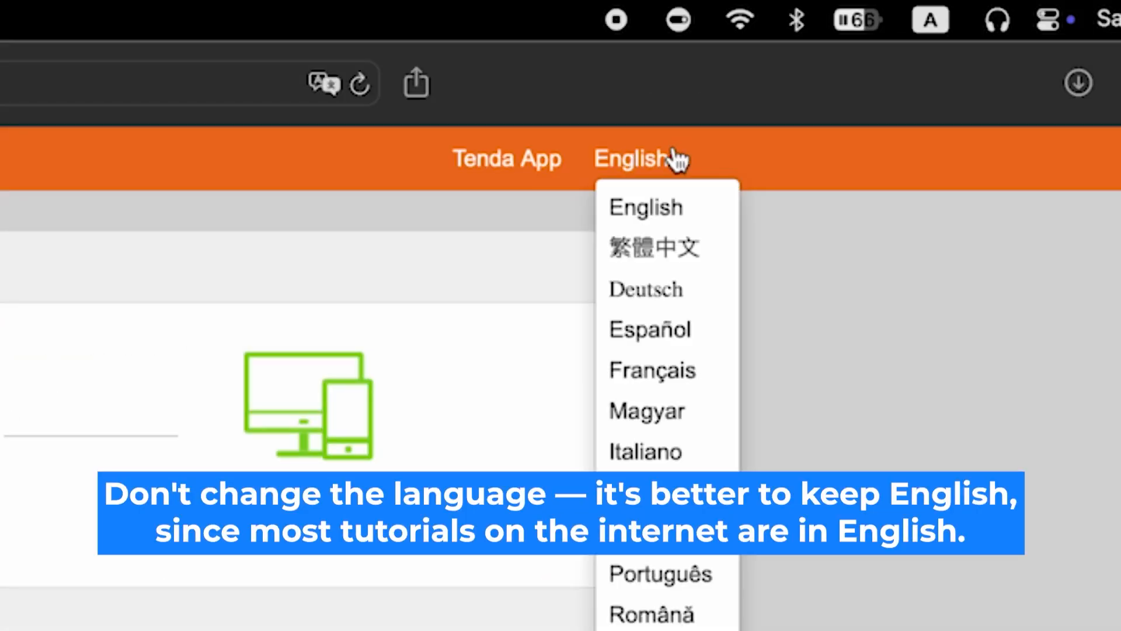
{"action": "left_click", "coordinate": [678, 159]}
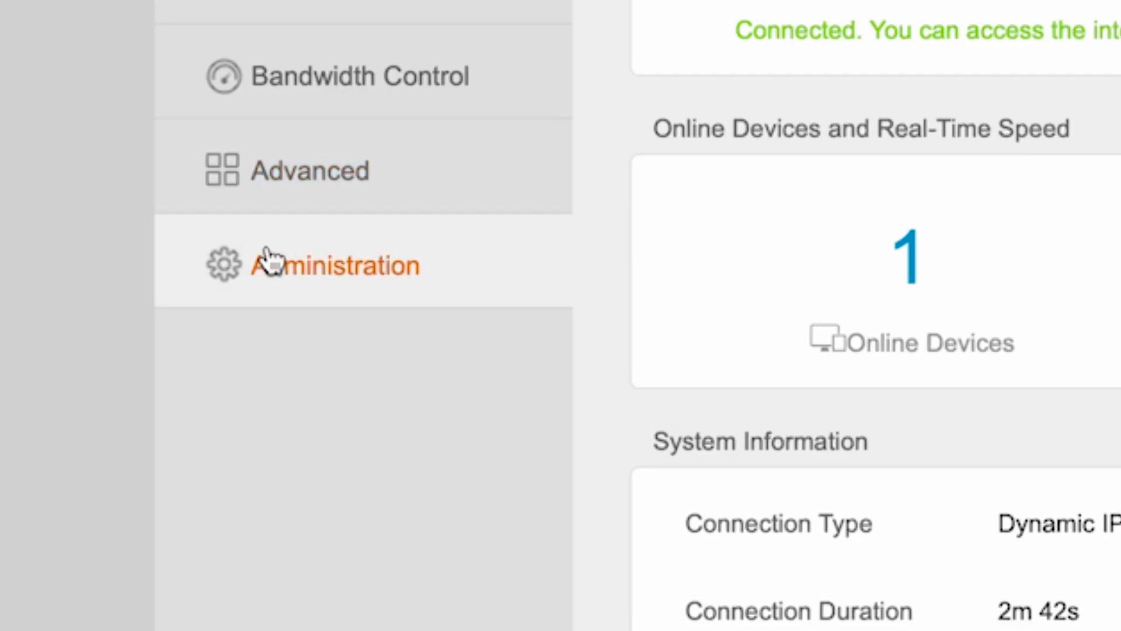
Step: Check for a router firmware update online from the Administration settings, and close the result
{"action": "left_click", "coordinate": [275, 260]}
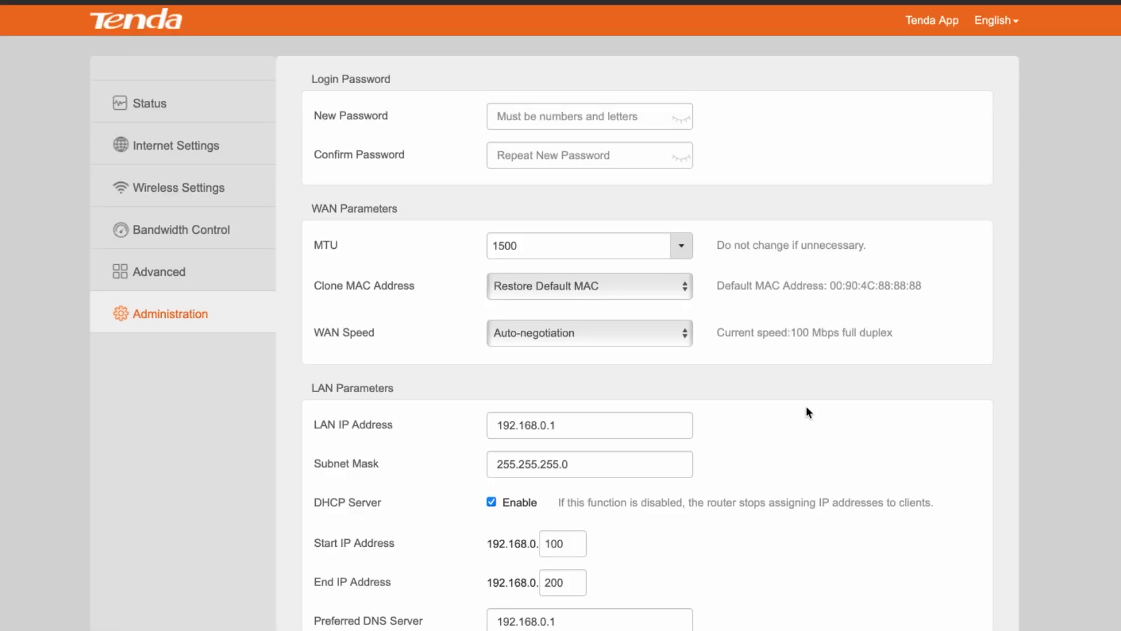
{"action": "scroll", "coordinate": [809, 412], "scroll_direction": "down", "scroll_amount": 6}
{"action": "scroll", "coordinate": [873, 436], "scroll_direction": "down", "scroll_amount": 4}
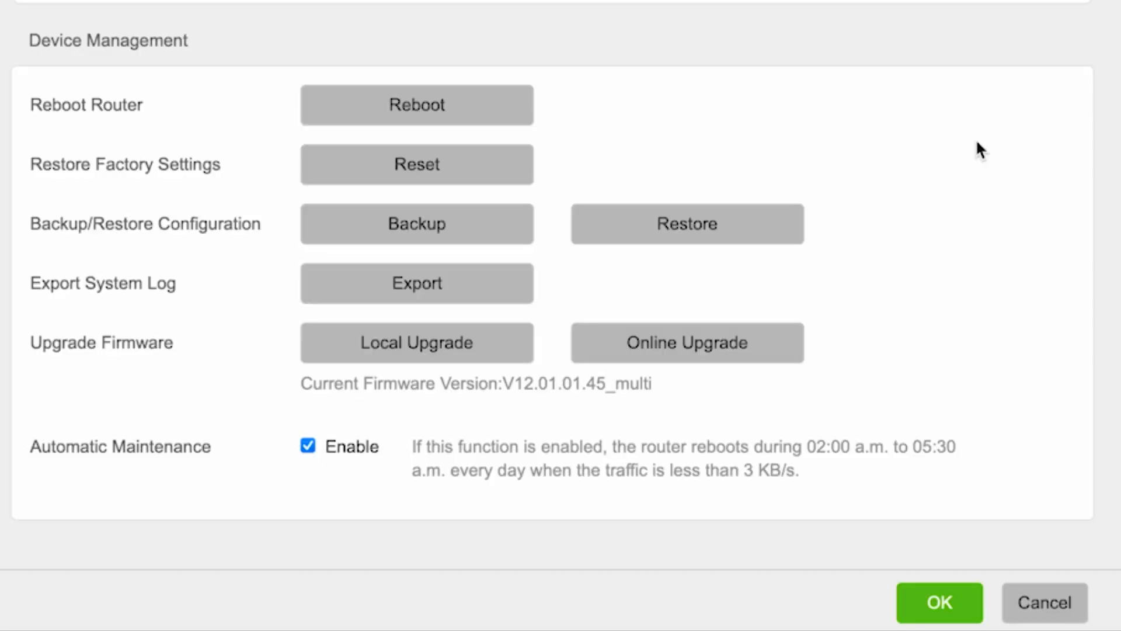
{"action": "left_click", "coordinate": [715, 351]}
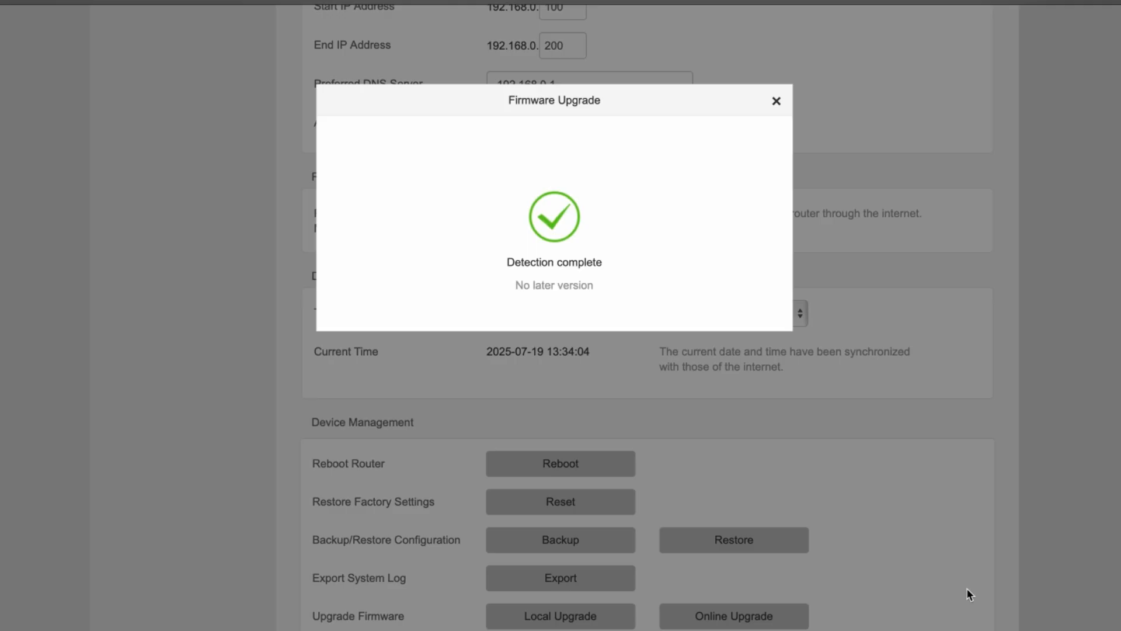
{"action": "left_click", "coordinate": [777, 102]}
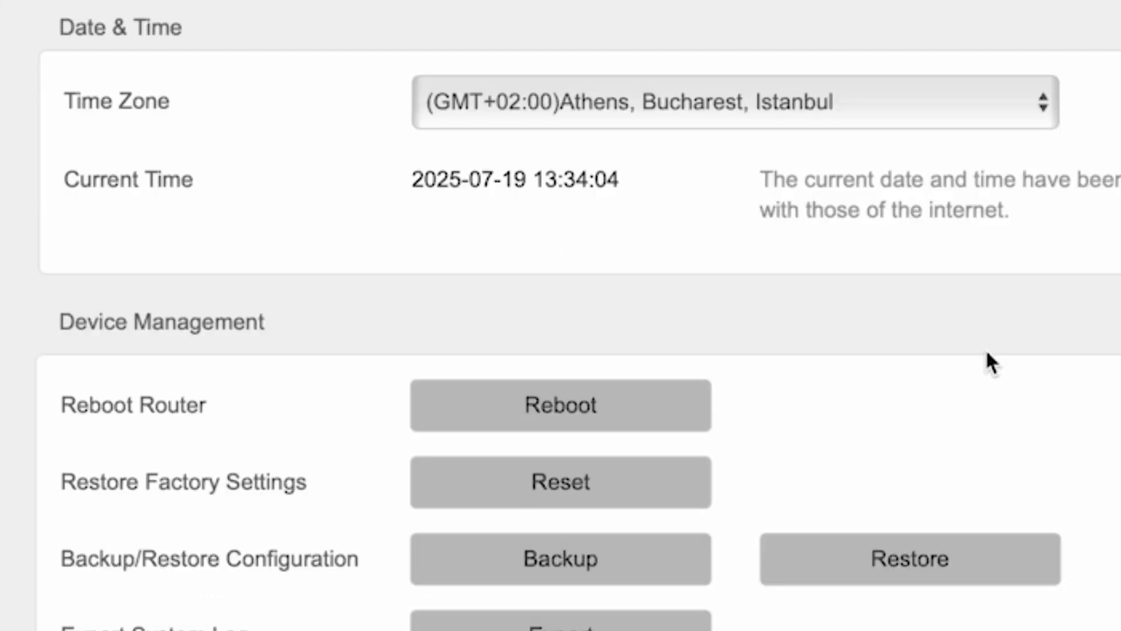
Step: Reboot the router from its device management settings and confirm the reboot
{"action": "left_click", "coordinate": [594, 409]}
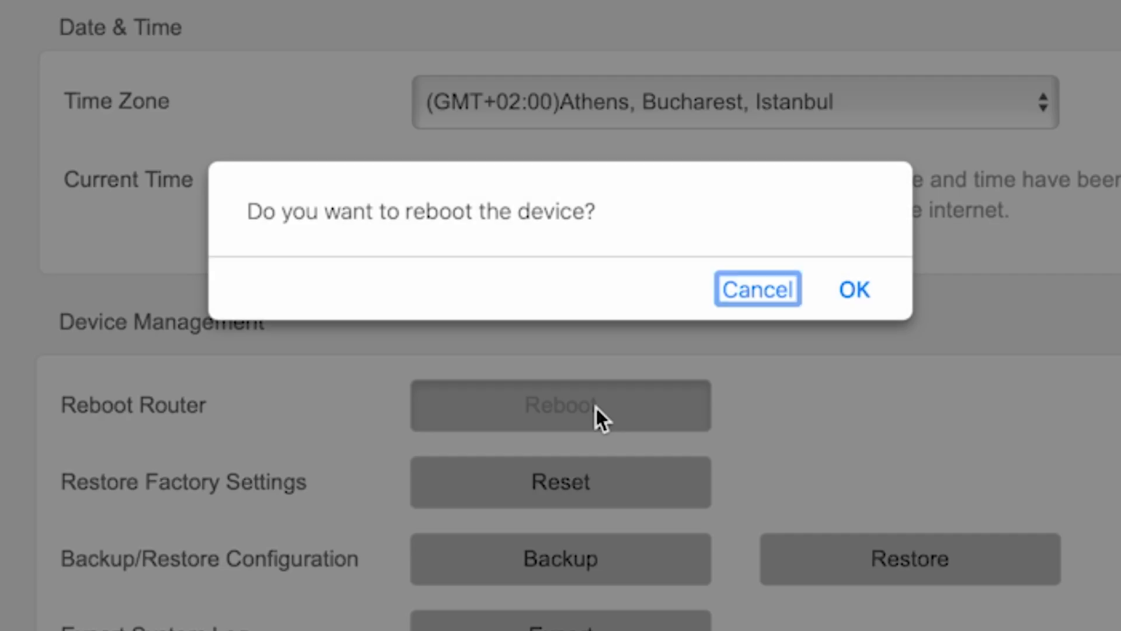
{"action": "left_click", "coordinate": [854, 290]}
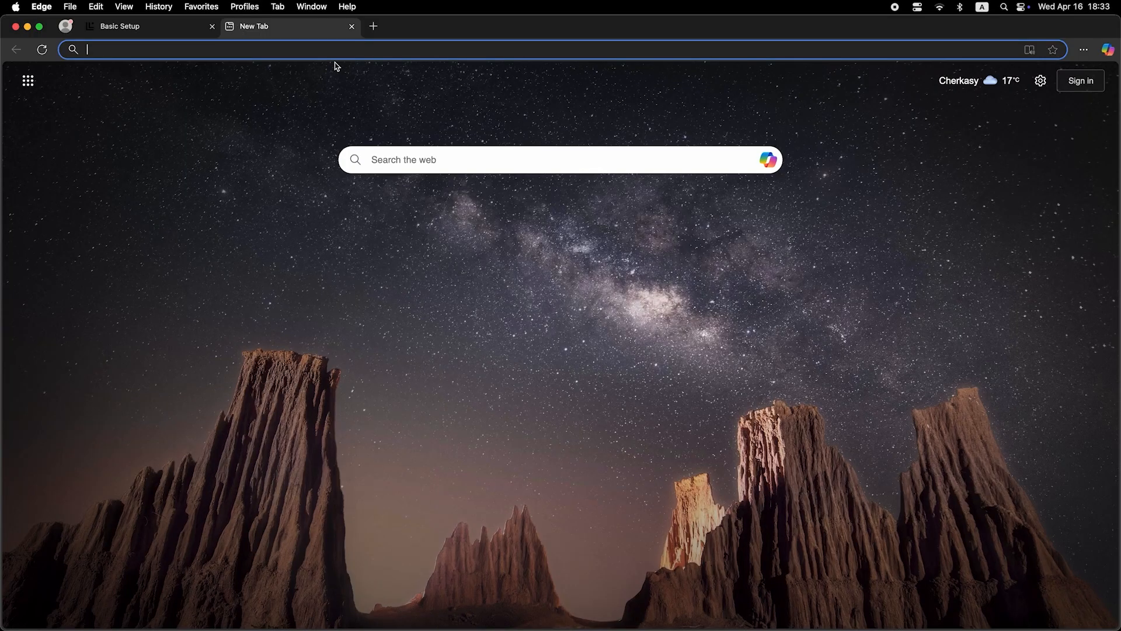
Step: Switch to Microsoft Edge and search the web for "dfdfd" to test the internet connection
{"action": "left_click", "coordinate": [352, 48]}
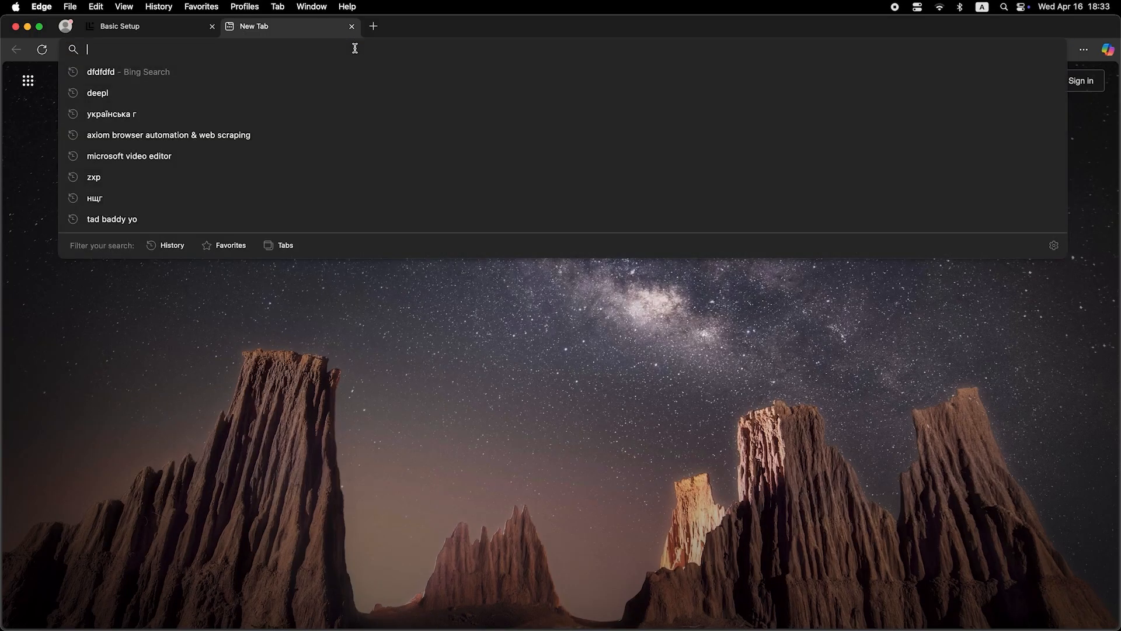
{"action": "type", "text": "dfdfd"}
{"action": "key", "text": "Return"}
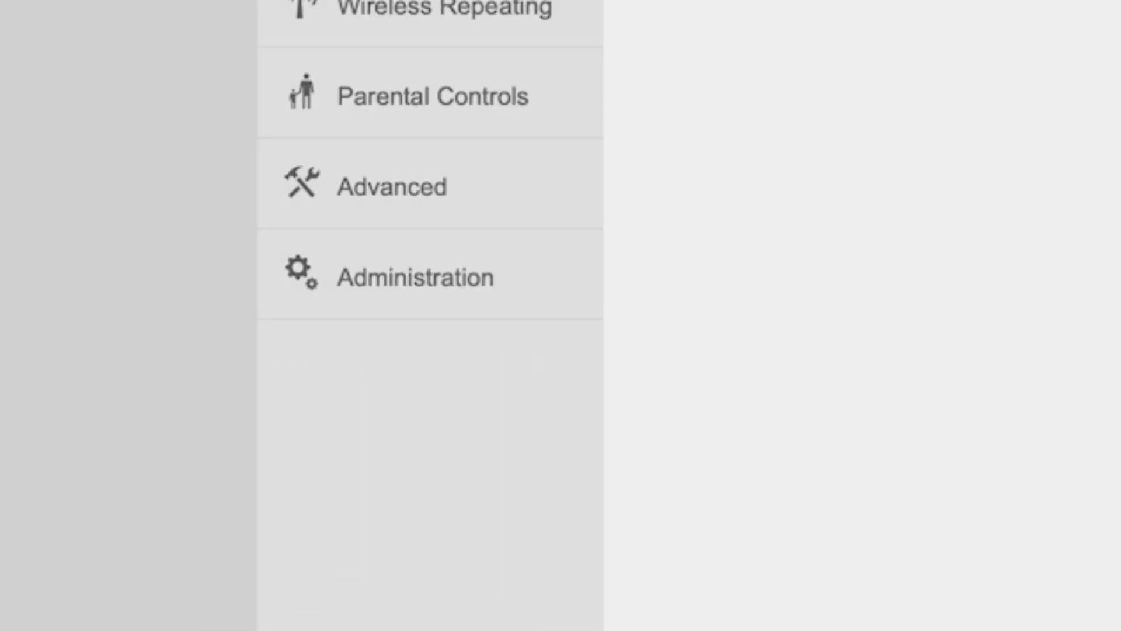
Step: In the Administration settings, set Clone MAC to Clone Local Host's MAC and save the change
{"action": "left_click", "coordinate": [430, 283]}
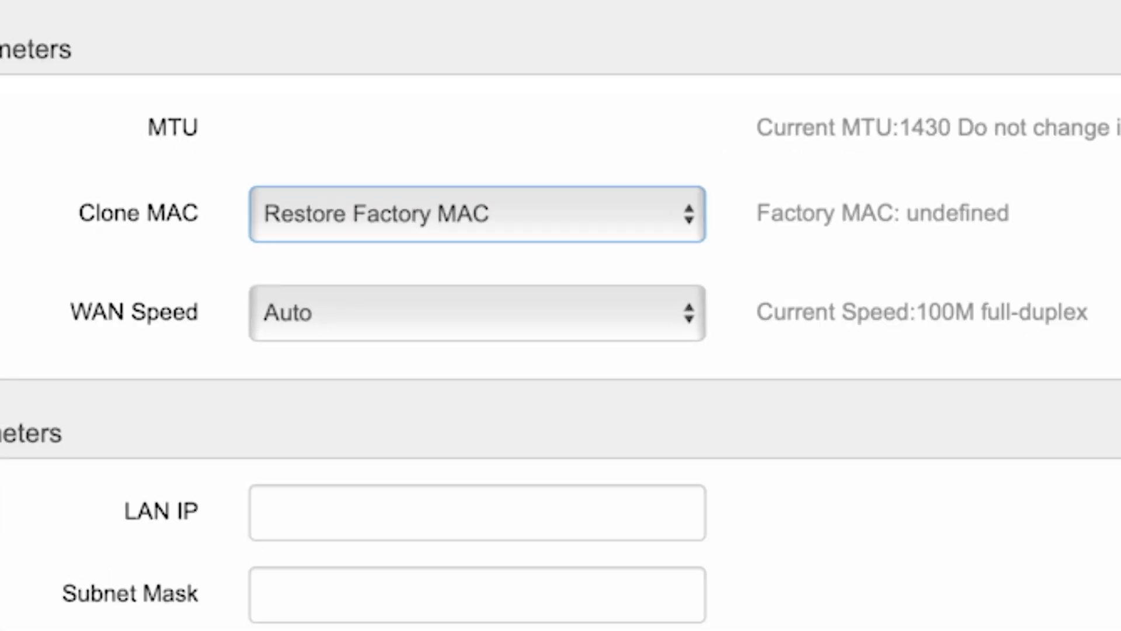
{"action": "left_click", "coordinate": [583, 223]}
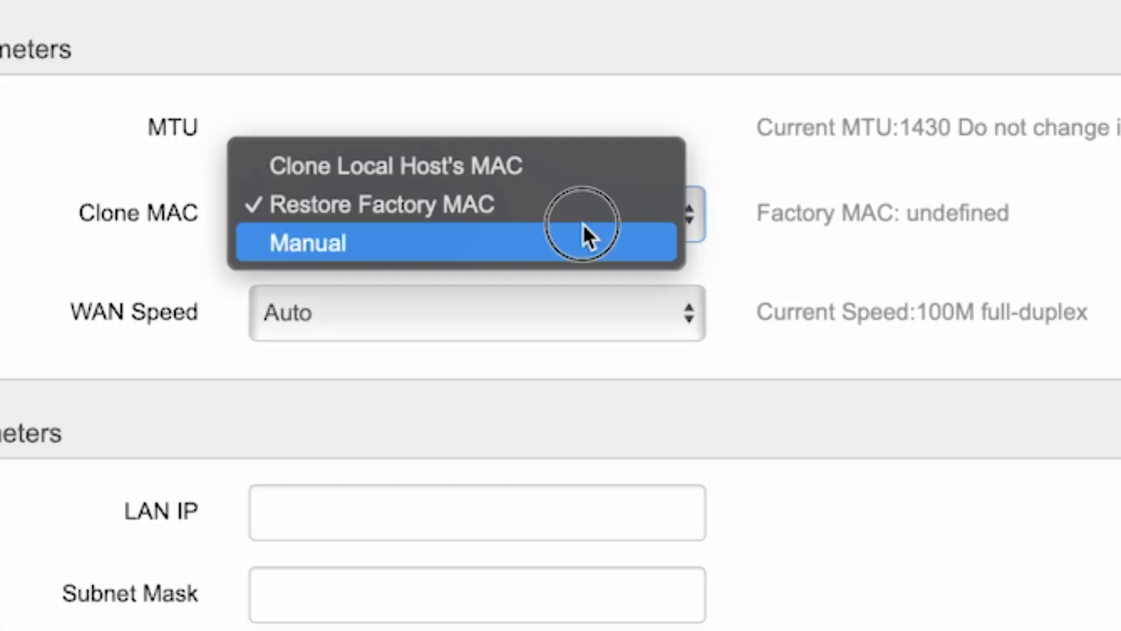
{"action": "left_click", "coordinate": [495, 167]}
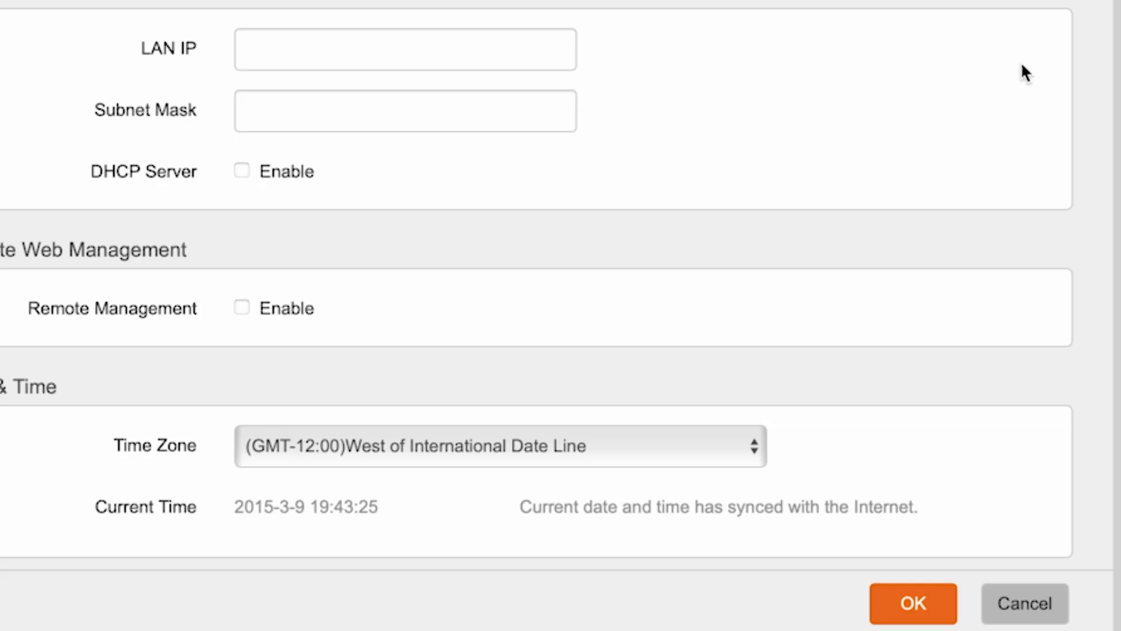
{"action": "left_click", "coordinate": [936, 600]}
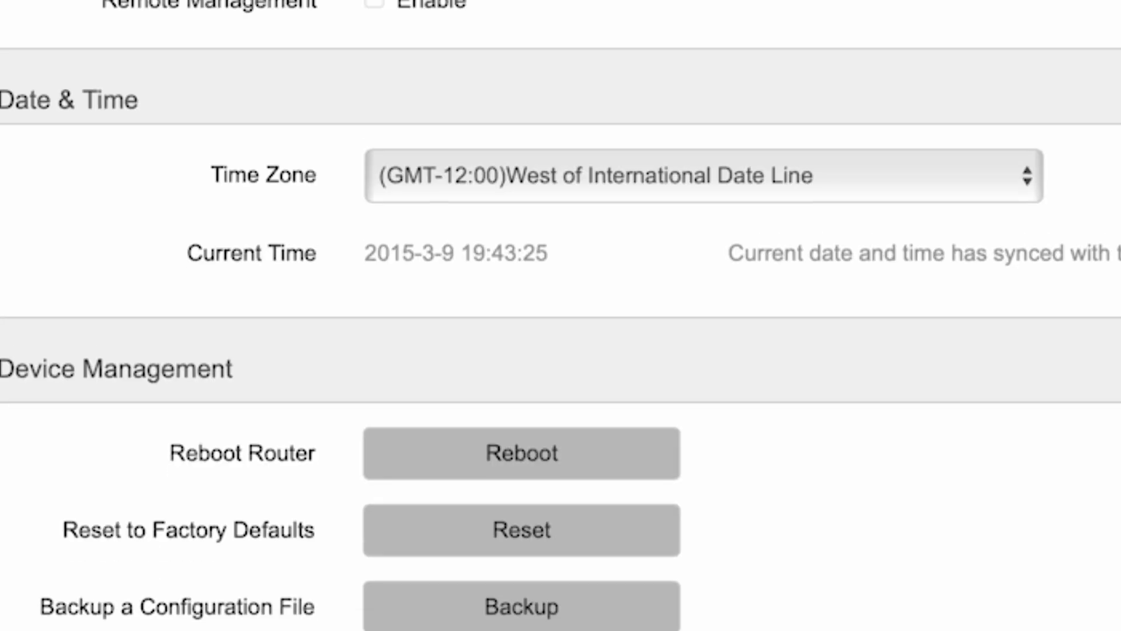
Step: Reboot the router and confirm, so that the MAC clone setting is applied
{"action": "left_click", "coordinate": [530, 462]}
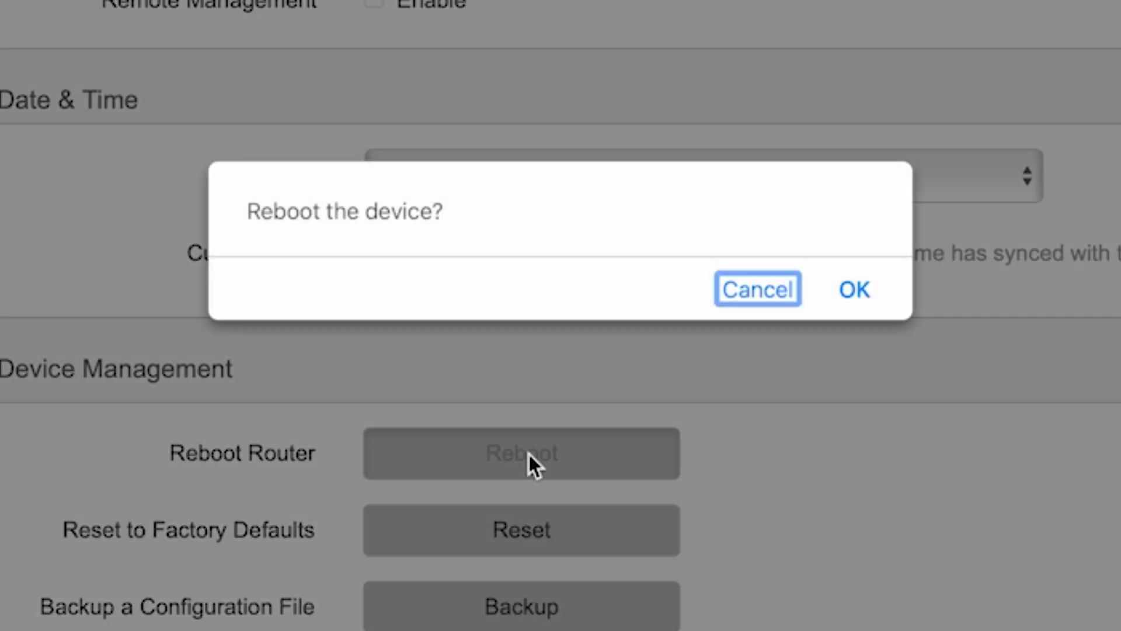
{"action": "left_click", "coordinate": [859, 292]}
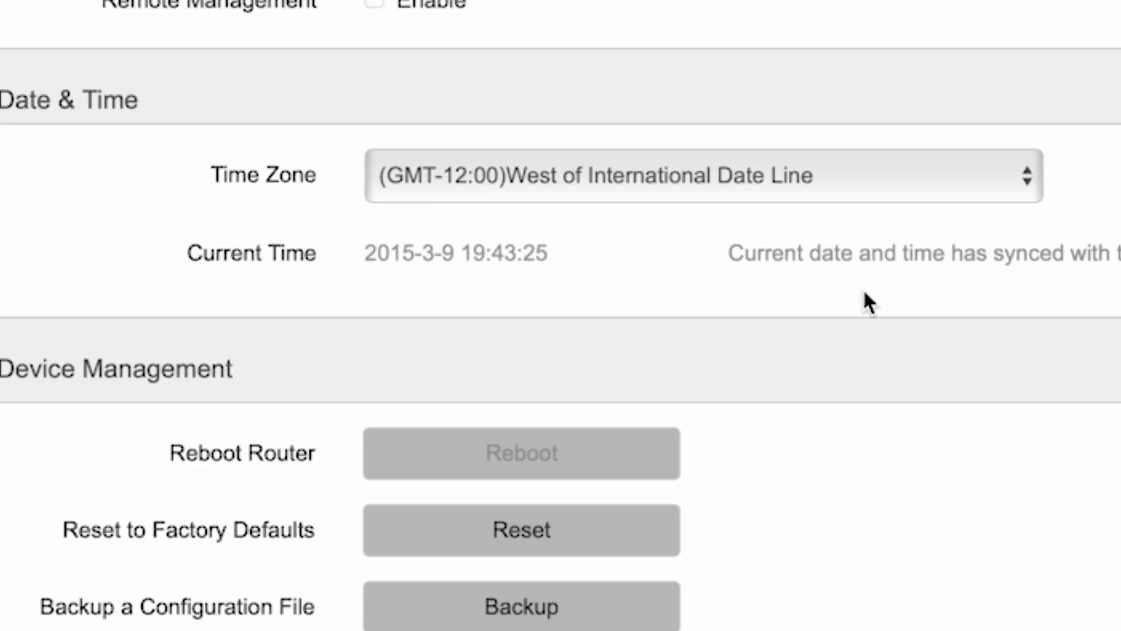